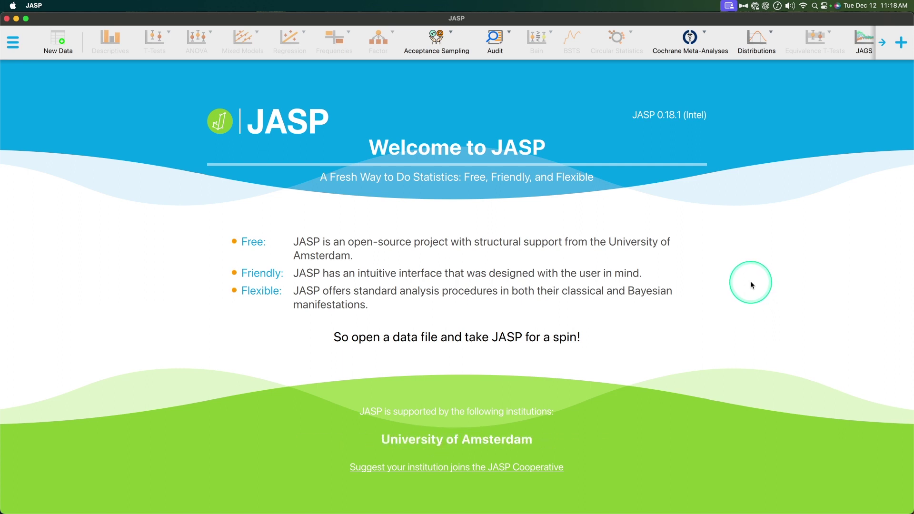
# Start the Effect Sizes analysis from the Learn Stats module and expand its advanced options
pyautogui.hscroll(5, 762, 41)
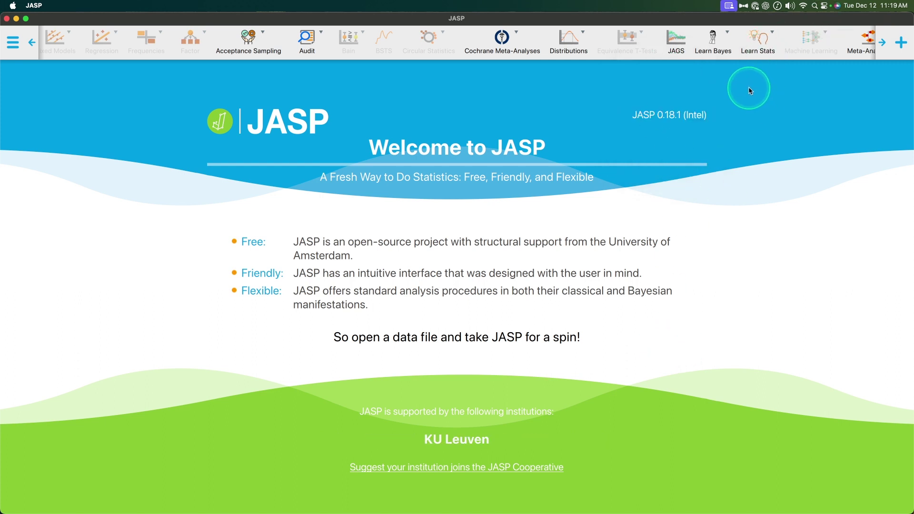
pyautogui.click(759, 42)
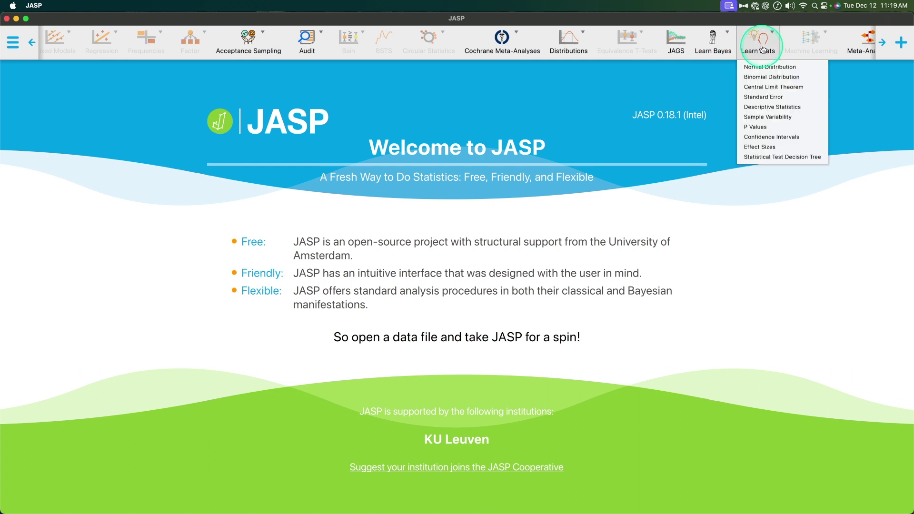
pyautogui.click(762, 148)
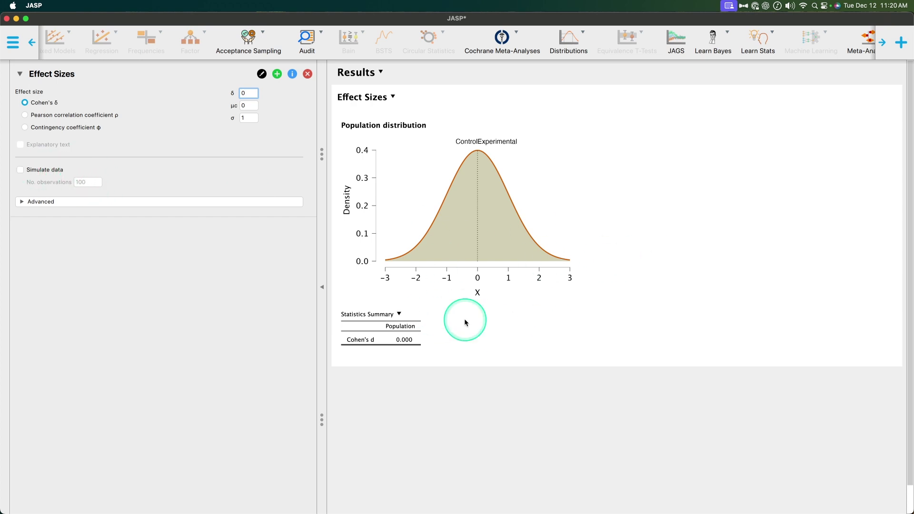
pyautogui.click(50, 201)
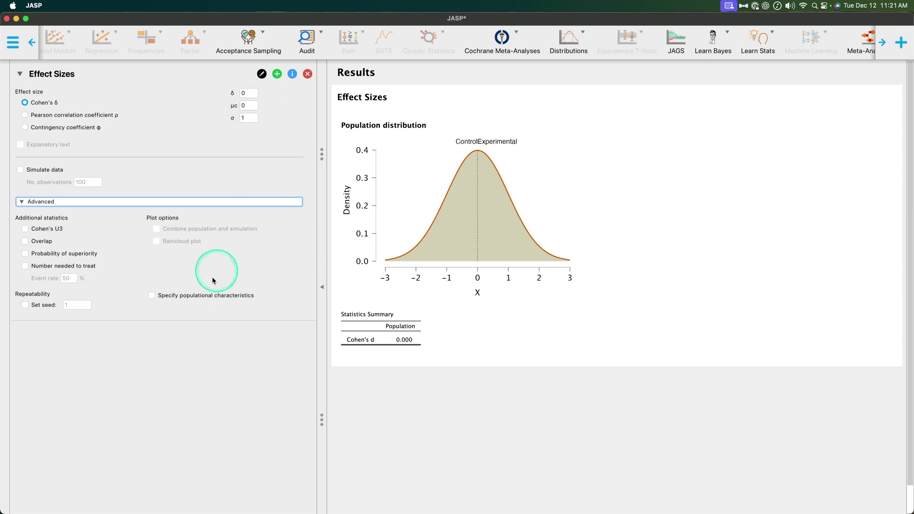
pyautogui.click(173, 298)
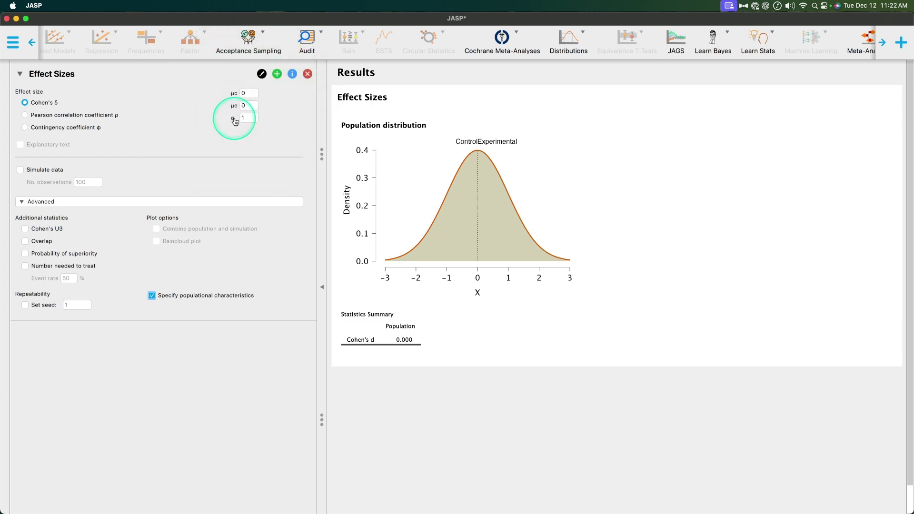
pyautogui.click(152, 295)
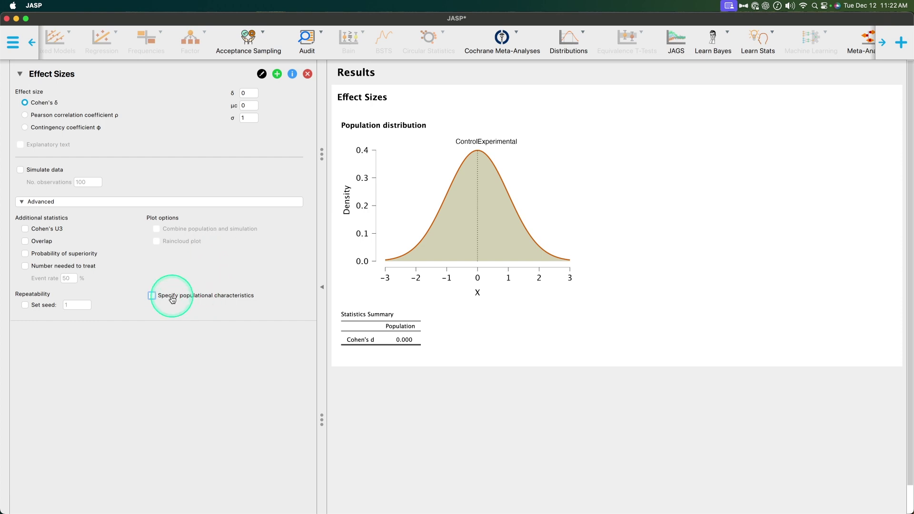
pyautogui.click(152, 296)
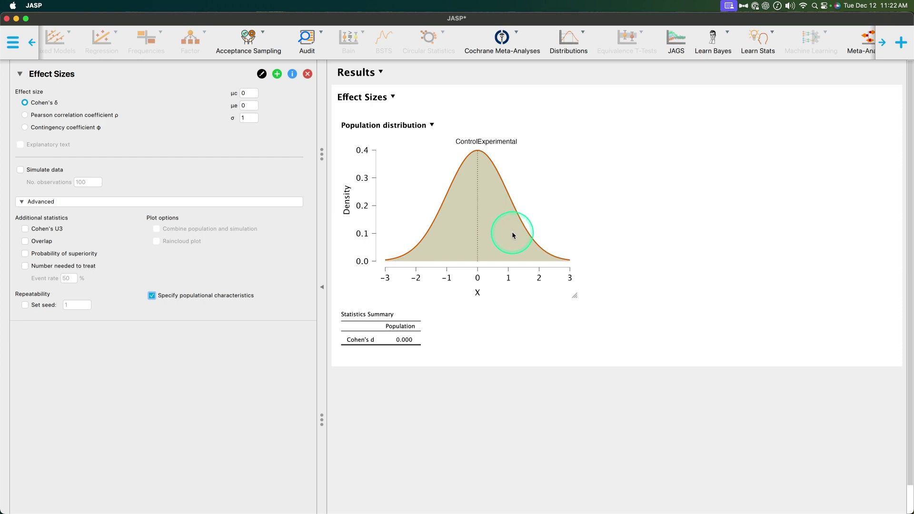
pyautogui.click(180, 297)
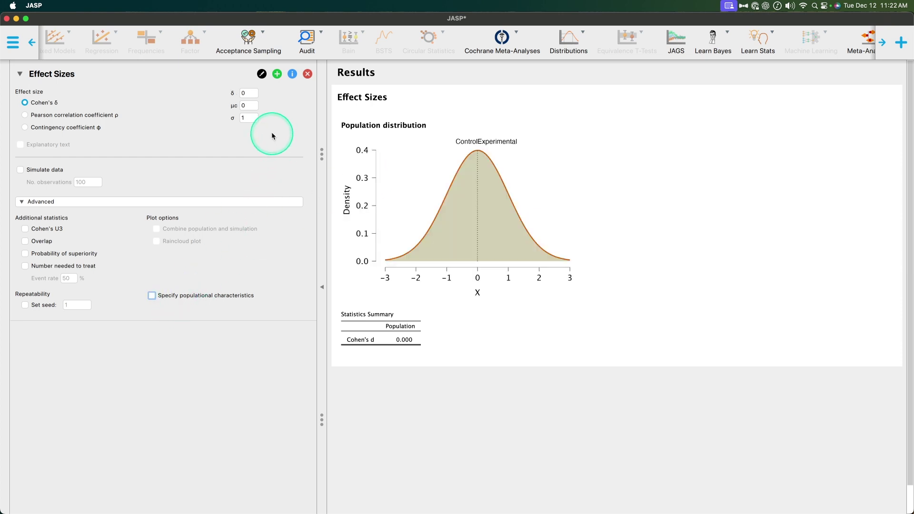
# Set the population effect size Cohen's δ to .80
pyautogui.click(248, 92)
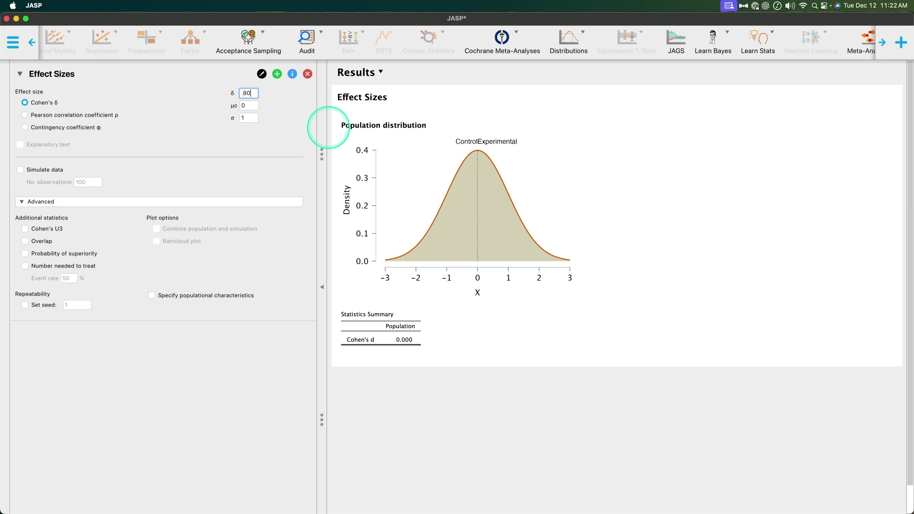
pyautogui.write('.80')
pyautogui.press('Return')
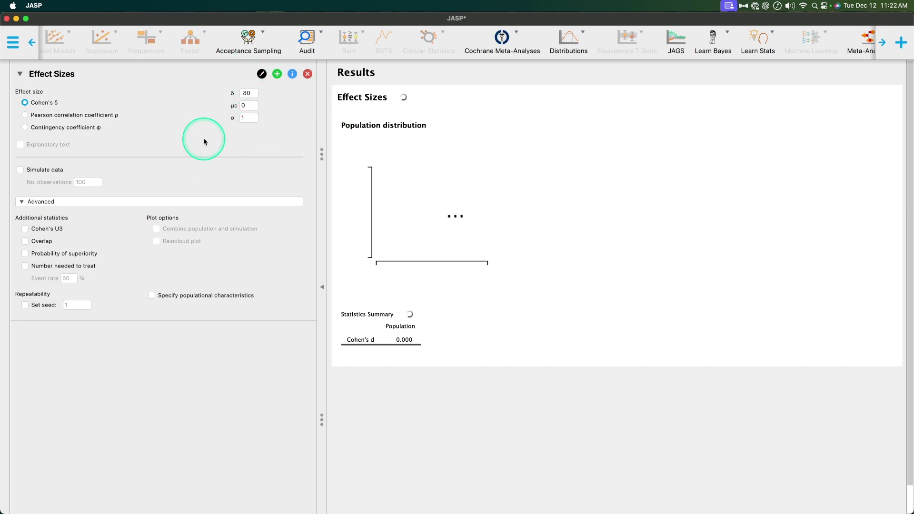
pyautogui.click(556, 217)
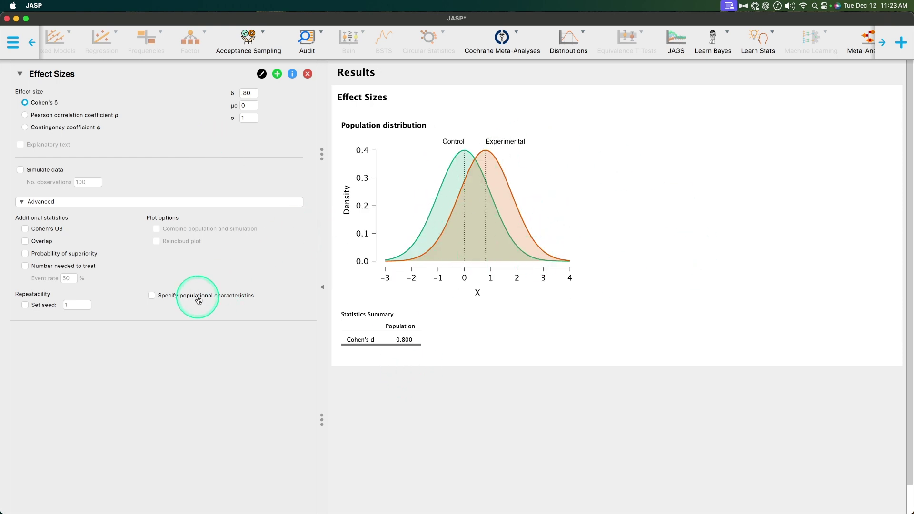
# Enable specifying populational characteristics and set the experimental group mean μe to 1
pyautogui.click(181, 296)
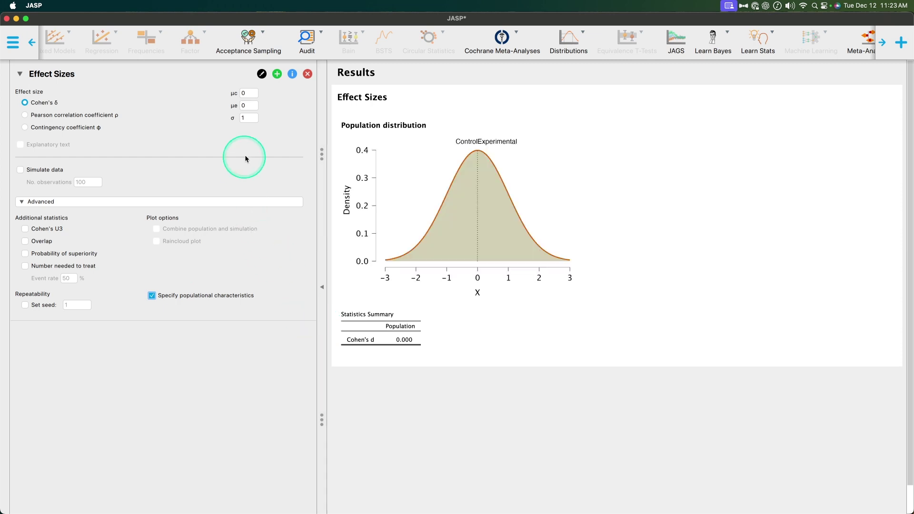
pyautogui.click(250, 94)
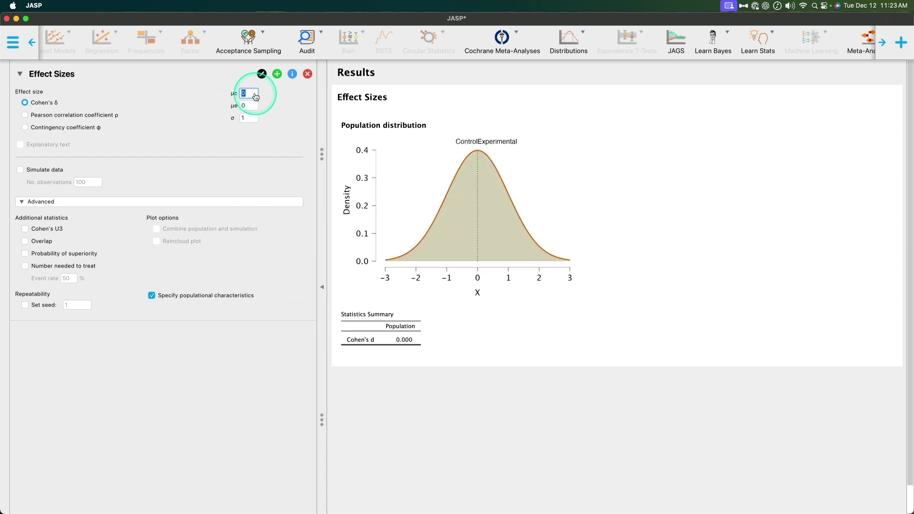
pyautogui.click(250, 105)
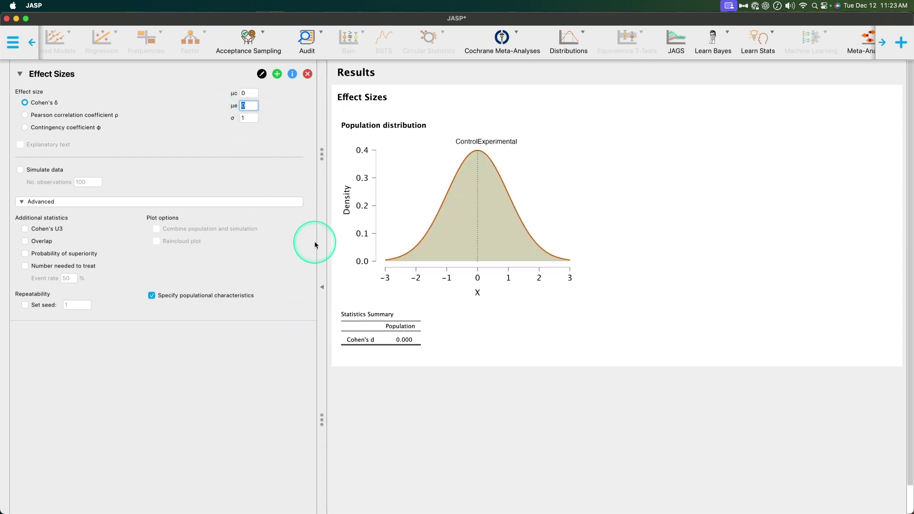
pyautogui.write('1')
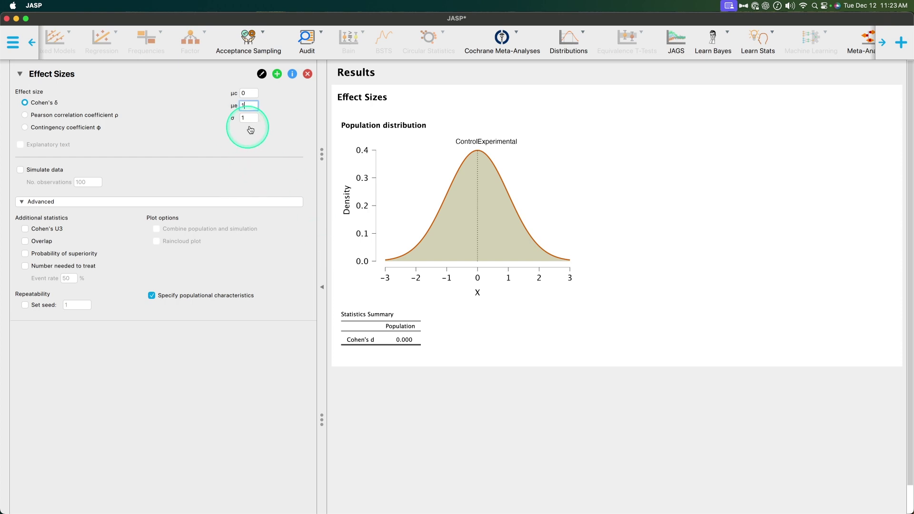
pyautogui.click(267, 127)
pyautogui.moveTo(267, 127)
pyautogui.mouseDown()
pyautogui.moveTo(520, 200)
pyautogui.moveTo(552, 288)
pyautogui.mouseUp()
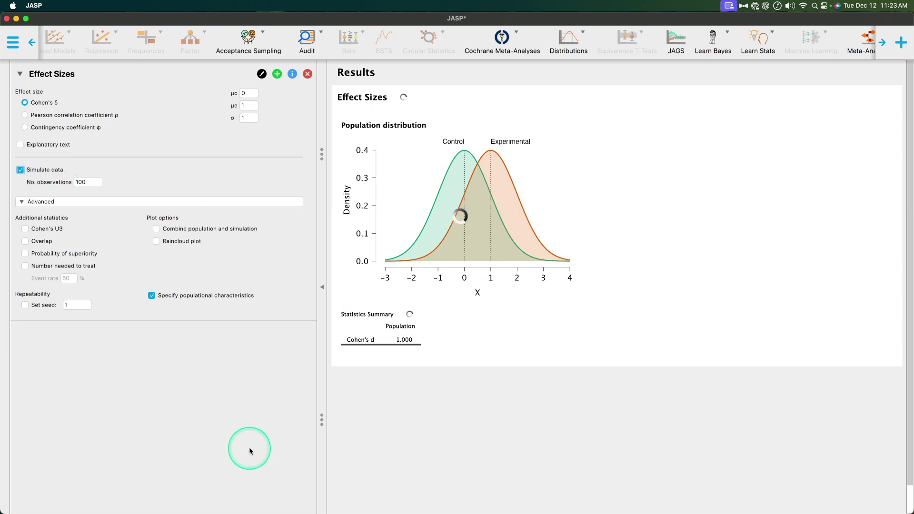
# Review the simulation results and combine the population and simulation distributions into a single plot
pyautogui.scroll(-2, 519, 349)
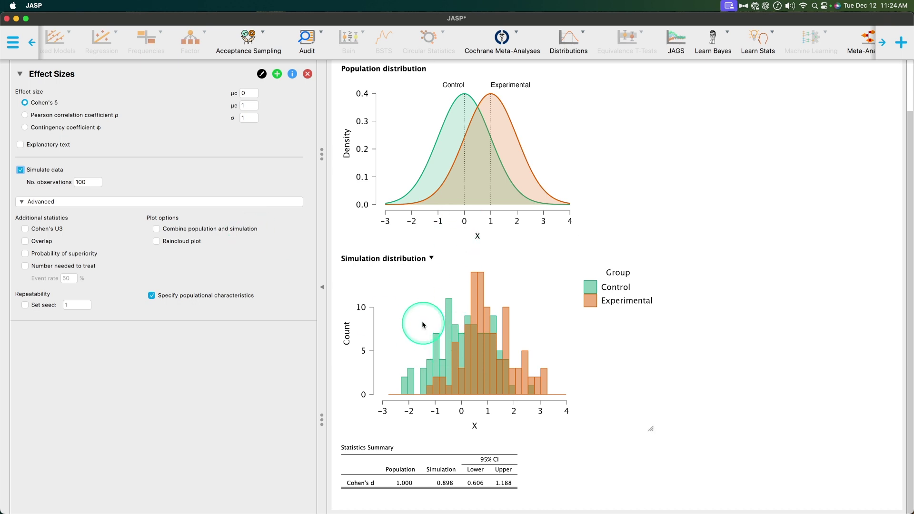
pyautogui.scroll(3, 422, 323)
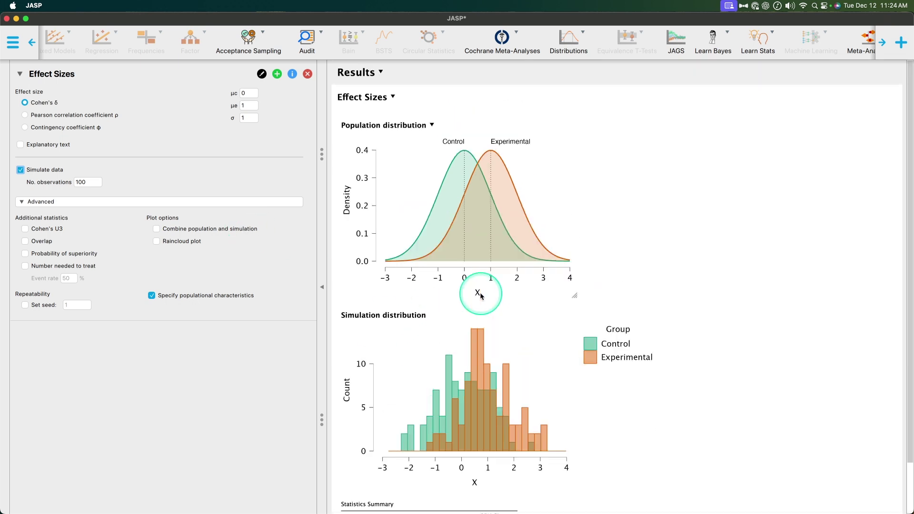
pyautogui.click(230, 233)
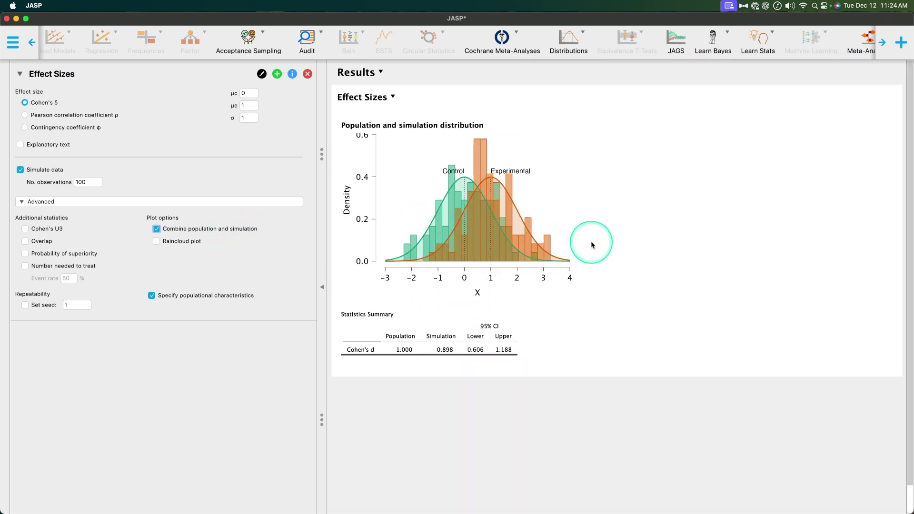
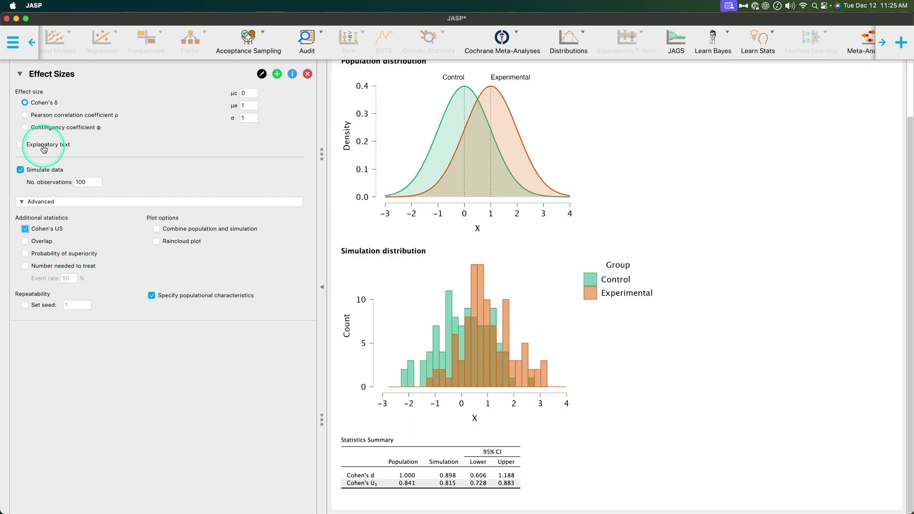
# Add the explanatory text to the results and read the interpretation of Cohen's δ and Cohen's U3
pyautogui.click(20, 145)
pyautogui.scroll(-3, 637, 277)
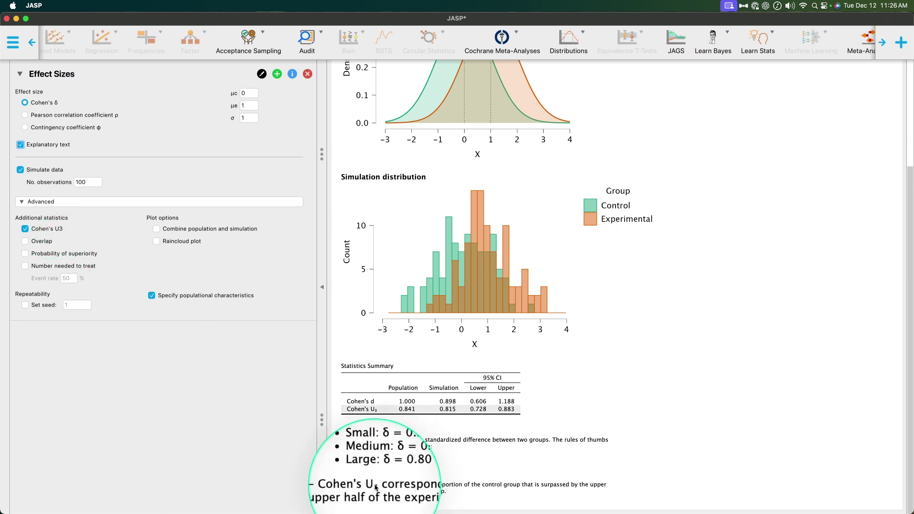
pyautogui.press('super')
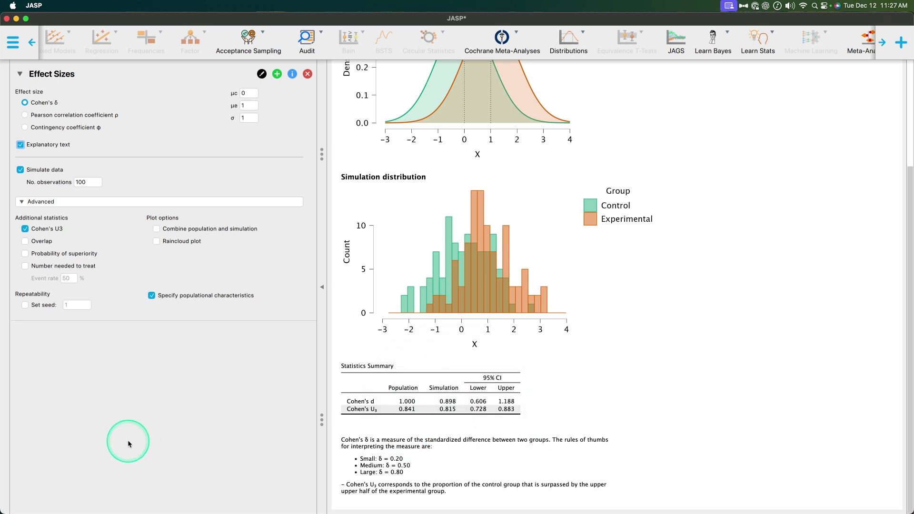
# Add Overlap and Probability of superiority to the additional statistics and compare them with the distributions and explanations
pyautogui.click(46, 242)
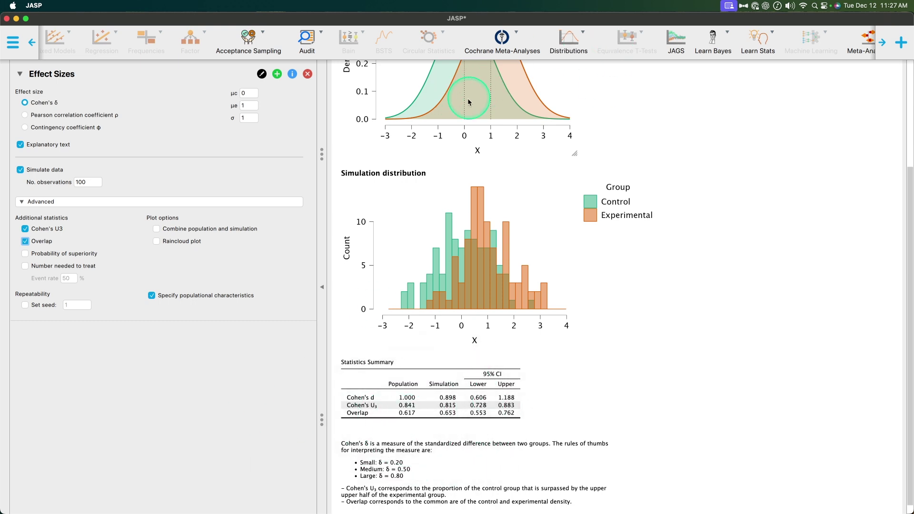
pyautogui.click(58, 257)
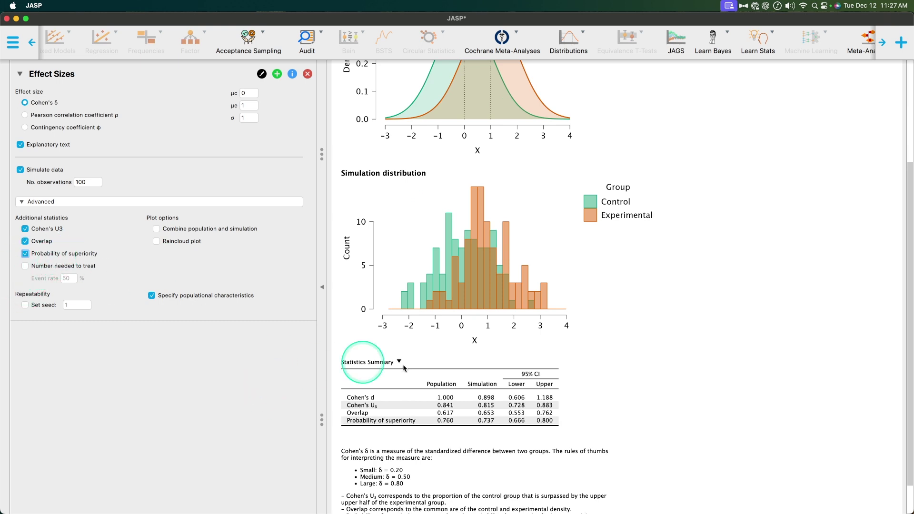
pyautogui.scroll(-2, 347, 310)
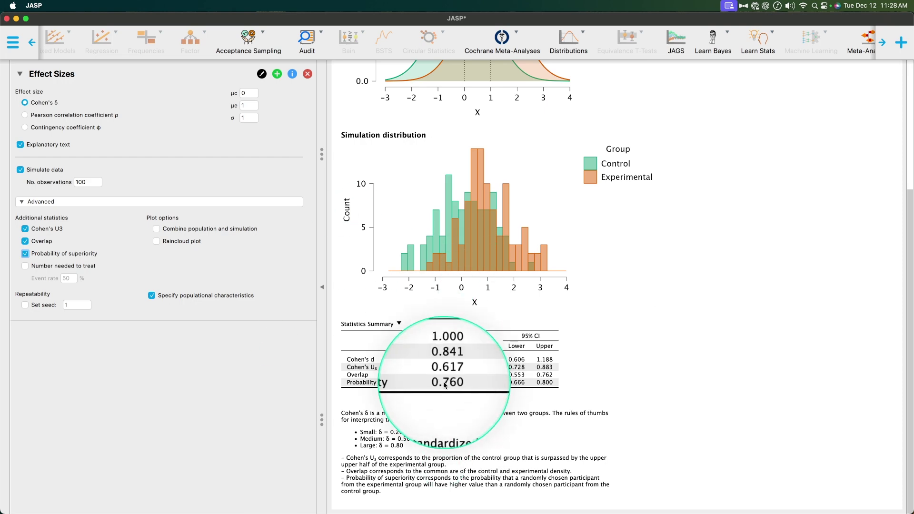
pyautogui.scroll(5, 456, 176)
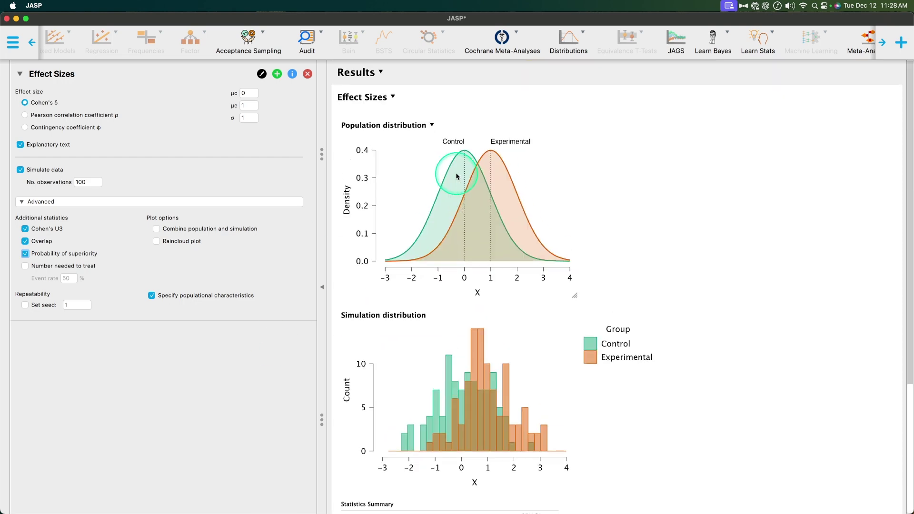
pyautogui.scroll(-5, 514, 214)
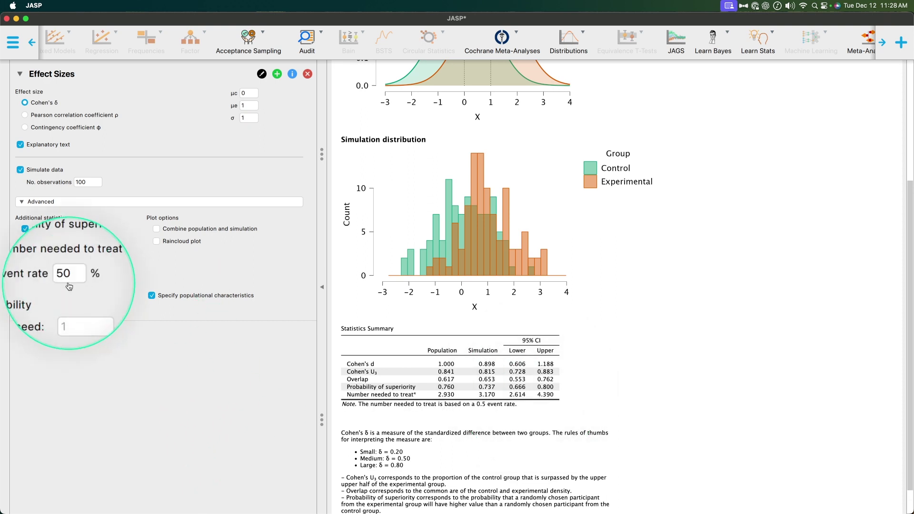
pyautogui.scroll(-2, 493, 437)
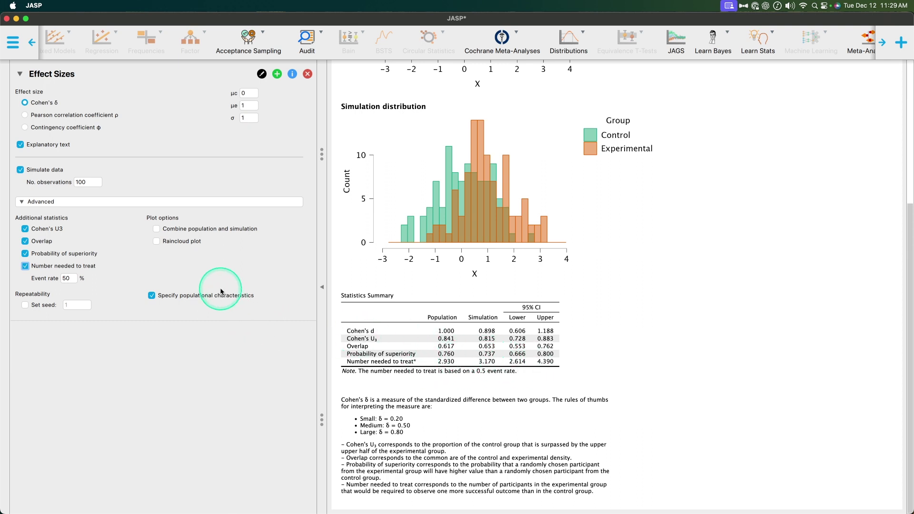
# Show the raincloud plot of the simulated data and enlarge it slightly
pyautogui.click(181, 246)
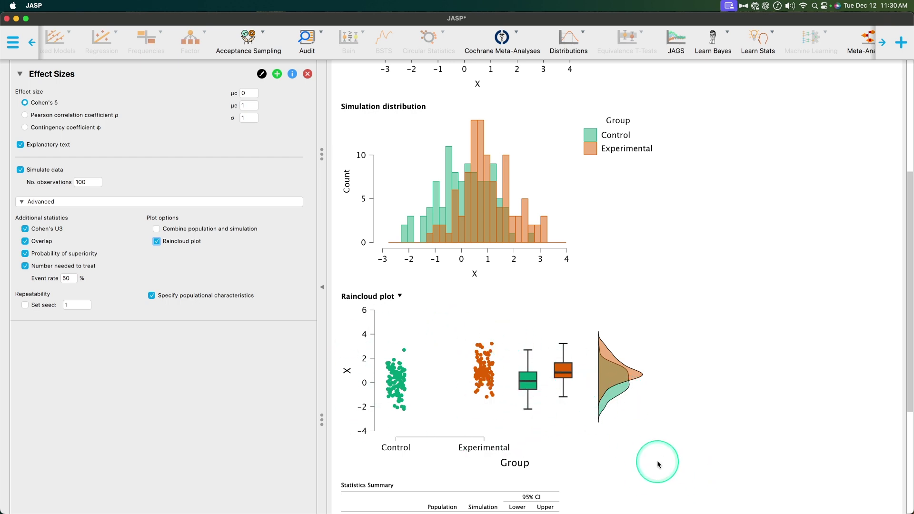
pyautogui.moveTo(657, 461); pyautogui.dragTo(700, 495)
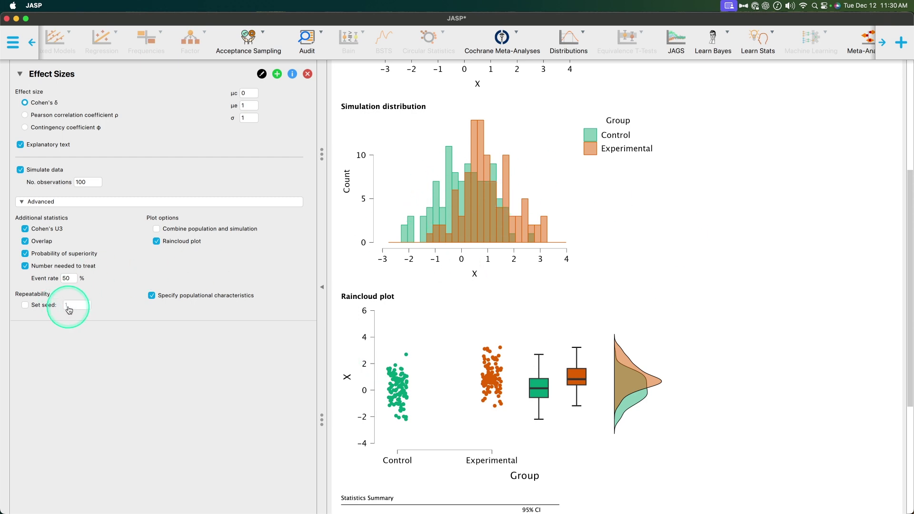
# Duplicate the Effect Sizes analysis and switch the copy's effect size to Pearson correlation coefficient ρ
pyautogui.scroll(5, 638, 366)
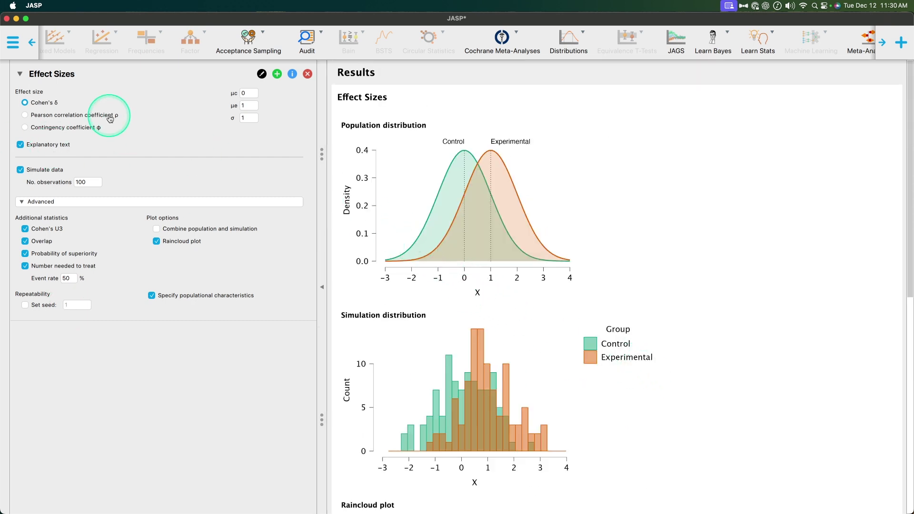
pyautogui.click(272, 79)
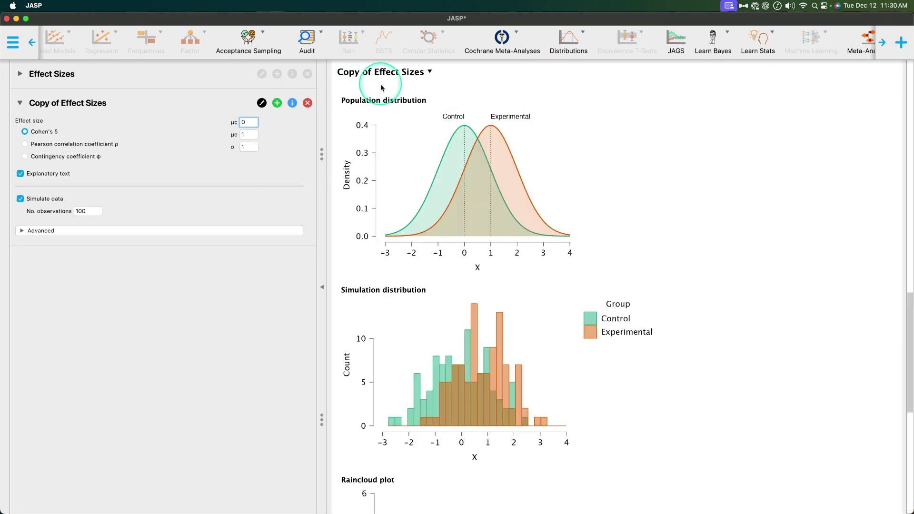
pyautogui.click(40, 143)
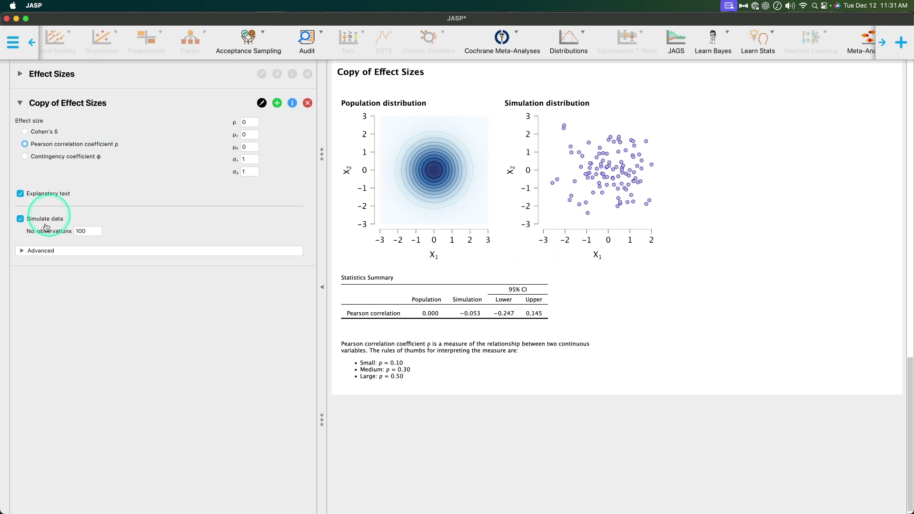
# Expand the copied analysis's advanced options and show the regression line in its plots
pyautogui.click(142, 251)
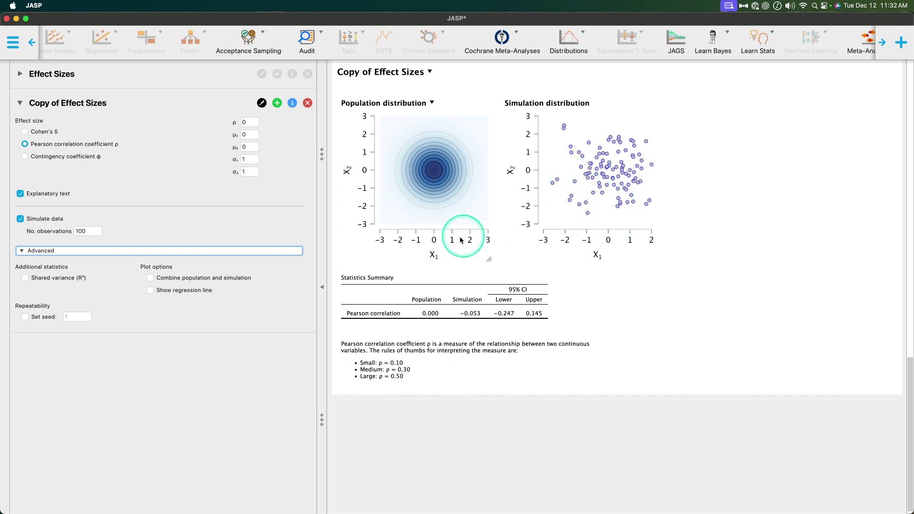
pyautogui.click(189, 293)
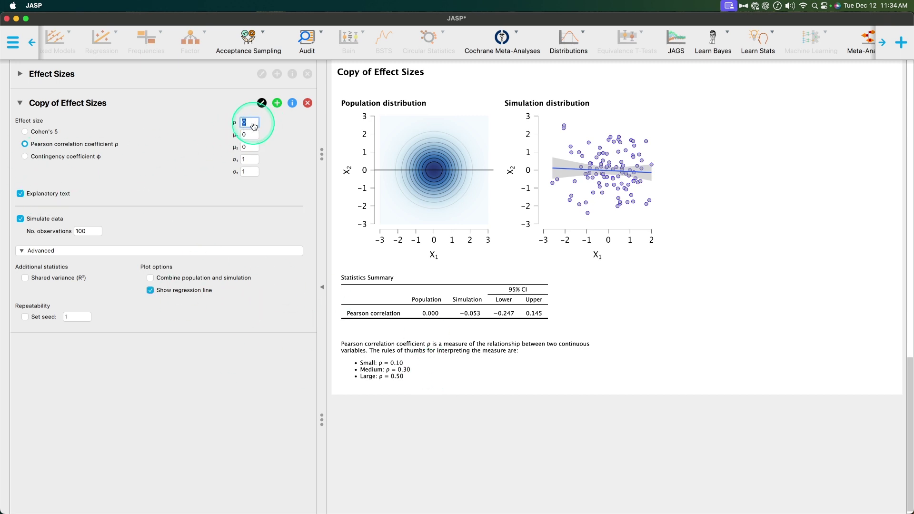
# Set the population correlation ρ to .1, .3 and finally .5, comparing the distributions and statistics at each value
pyautogui.press('Return')
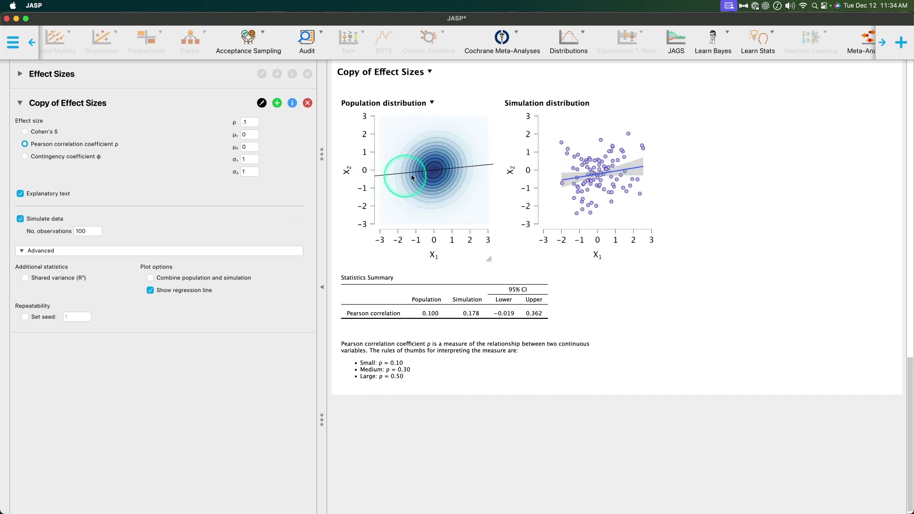
pyautogui.click(251, 123)
pyautogui.press('Return')
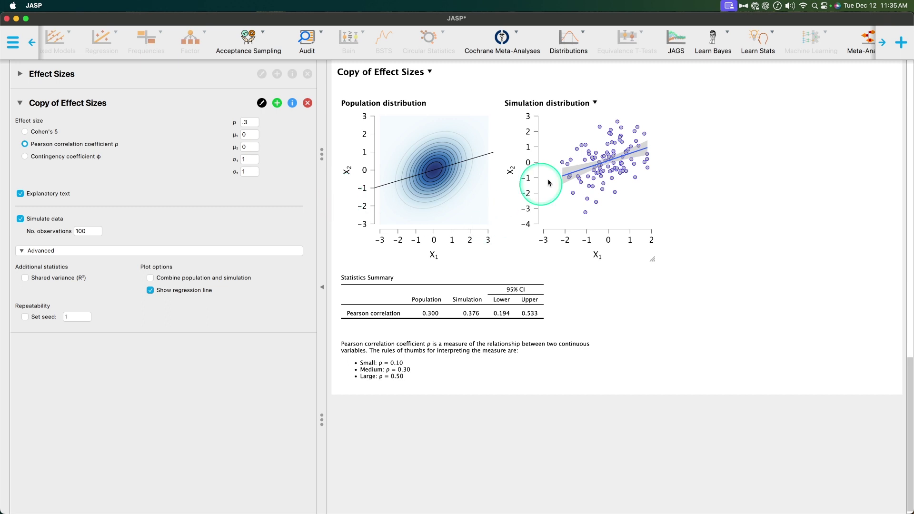
pyautogui.click(251, 123)
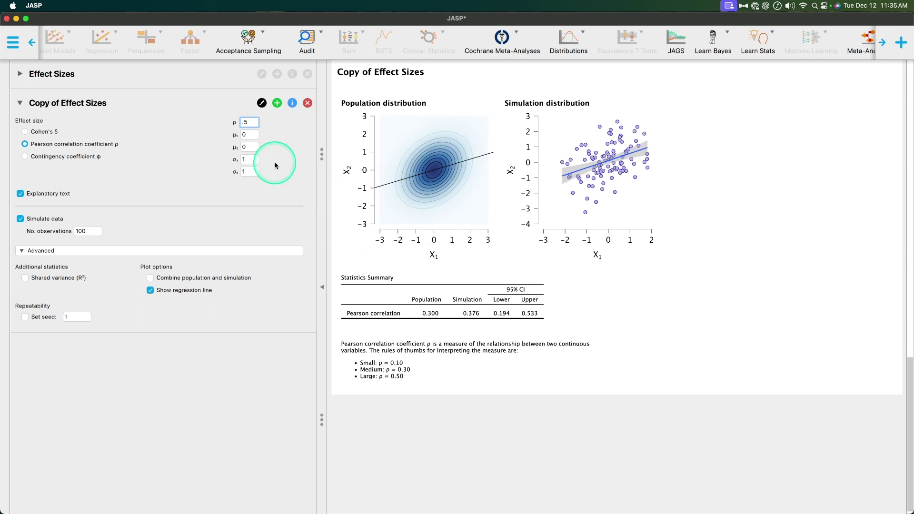
pyautogui.press('Return')
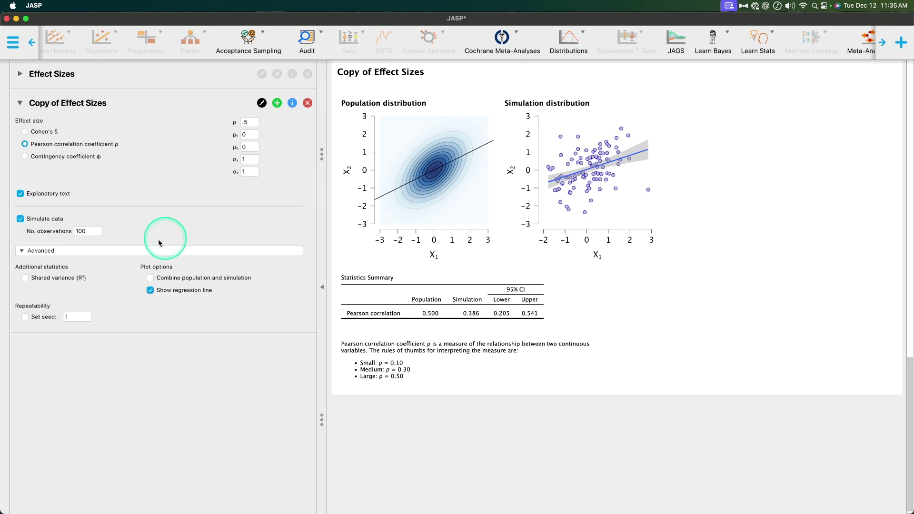
# Add Shared variance (R²) to the correlation statistics and combine the population and simulation plots
pyautogui.click(38, 274)
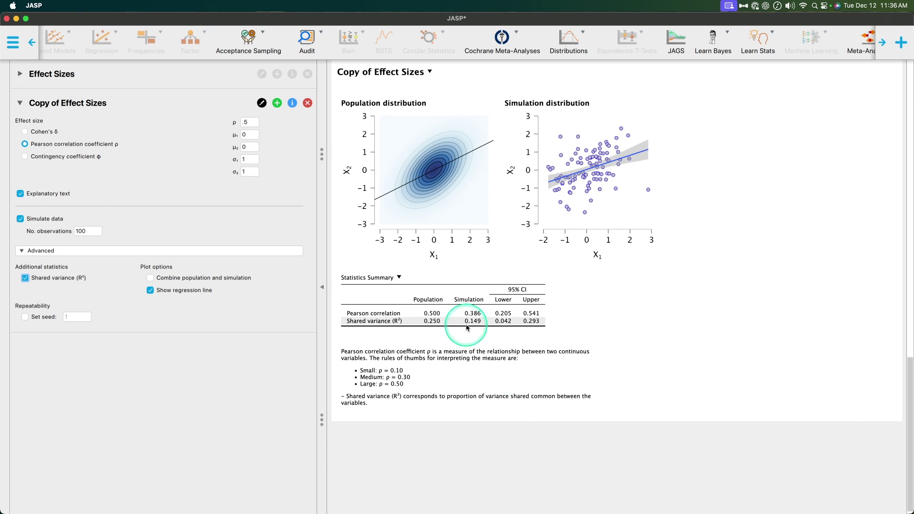
pyautogui.click(171, 279)
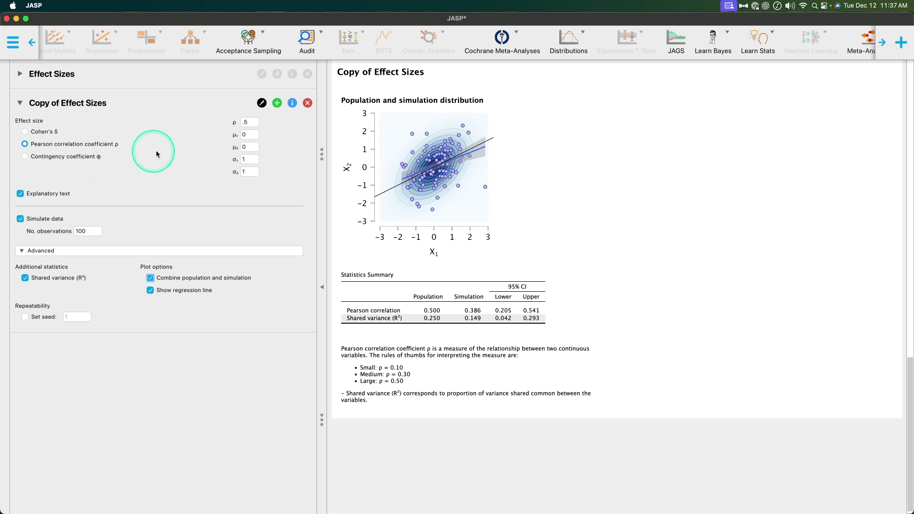
# Duplicate the Pearson correlation analysis and switch the copy's effect size to Contingency coefficient φ
pyautogui.click(276, 103)
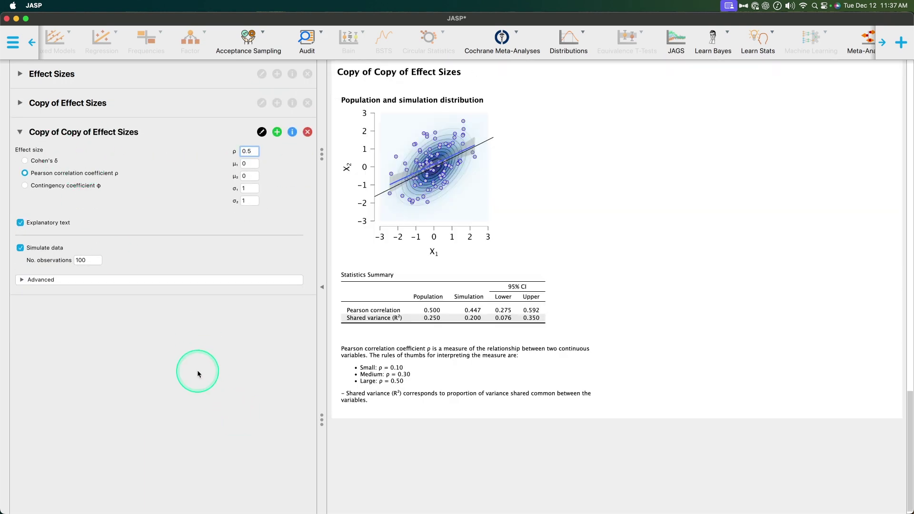
pyautogui.click(25, 185)
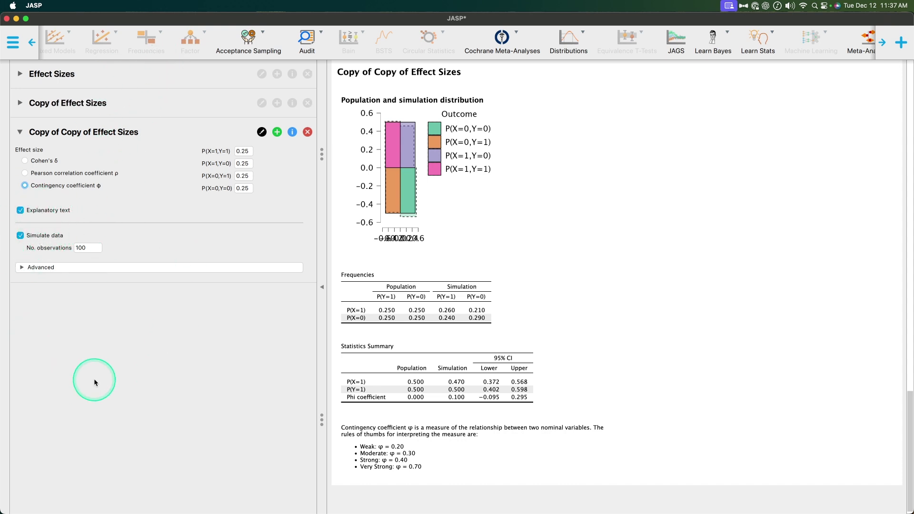
# In the contingency analysis's advanced options, separate the population and simulation plots and turn off specifying populational characteristics
pyautogui.click(60, 267)
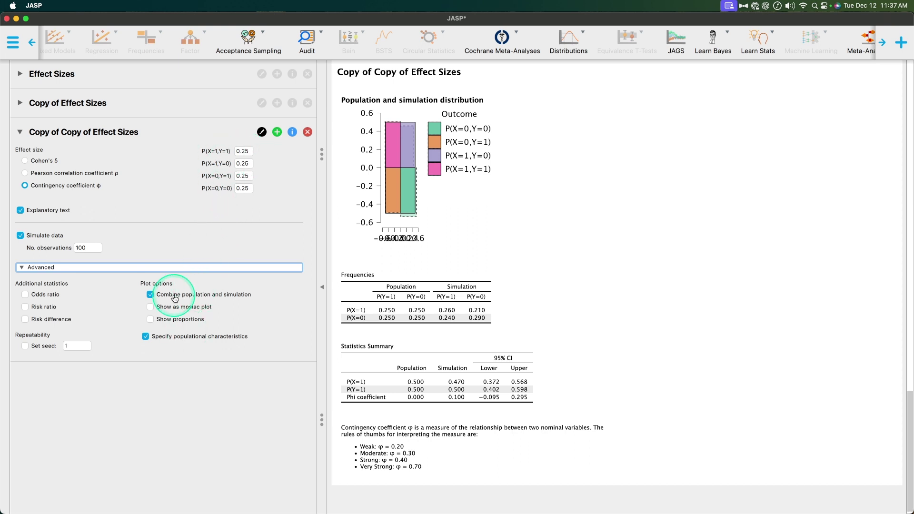
pyautogui.click(198, 298)
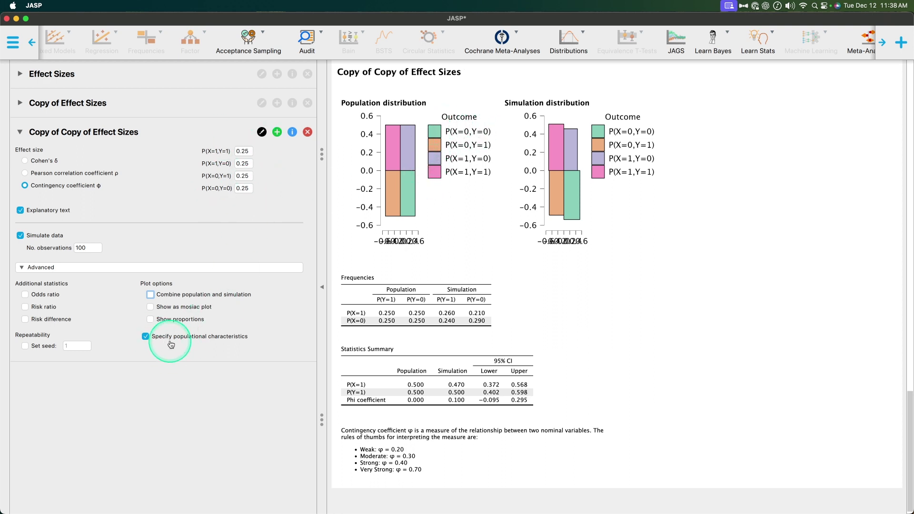
pyautogui.click(218, 338)
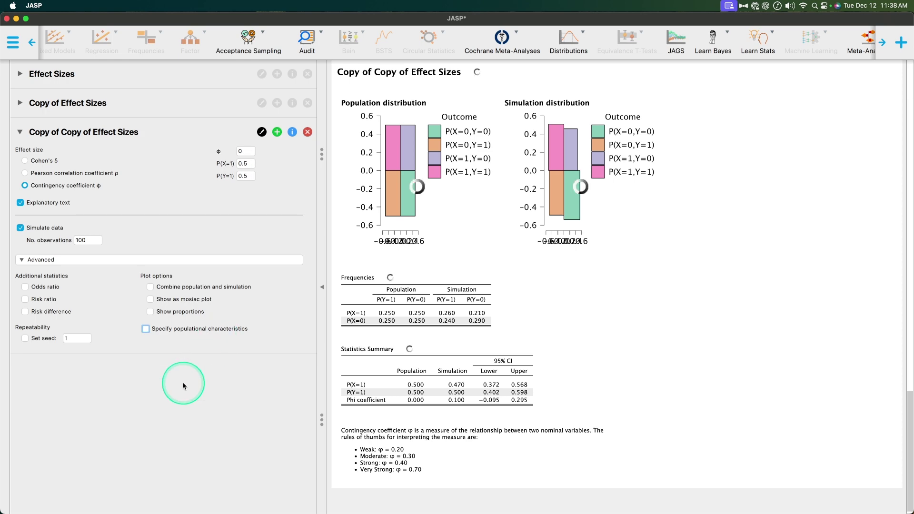
# Turn off specifying populational characteristics in the original Cohen's δ analysis, and return to the contingency coefficient analysis
pyautogui.click(19, 74)
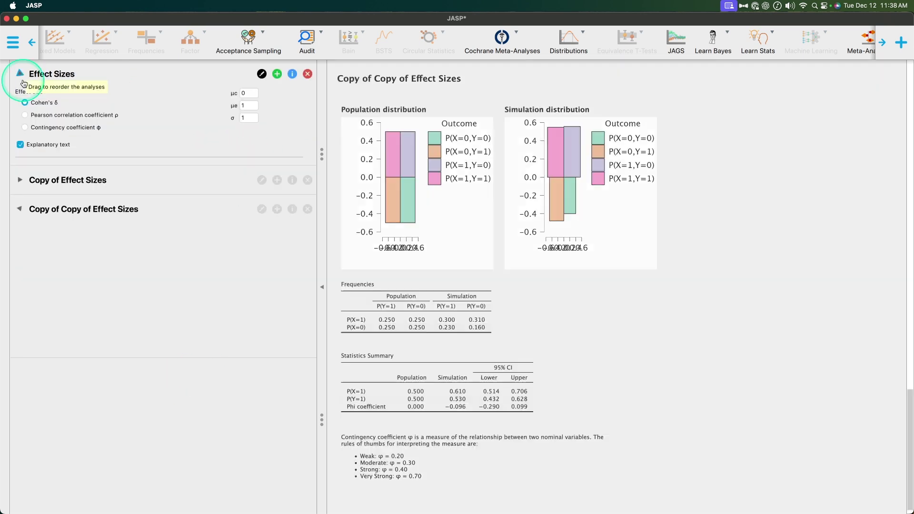
pyautogui.click(217, 295)
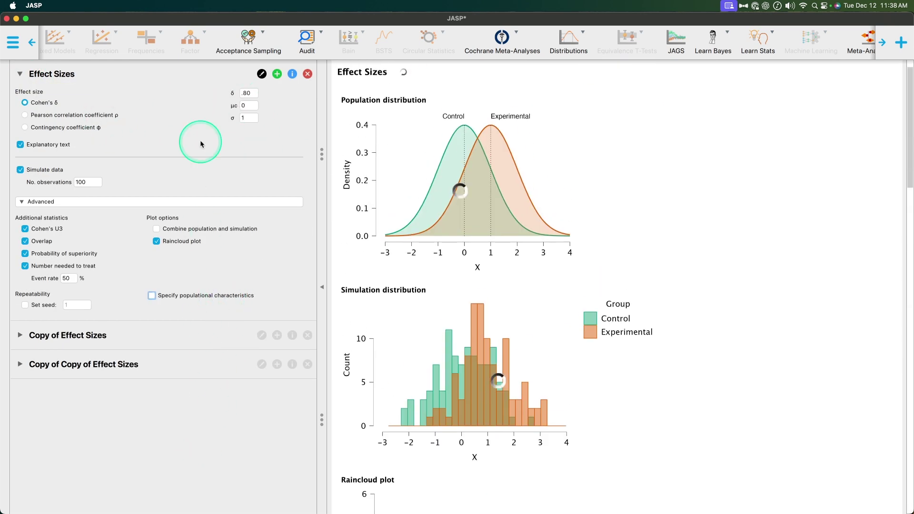
pyautogui.click(146, 369)
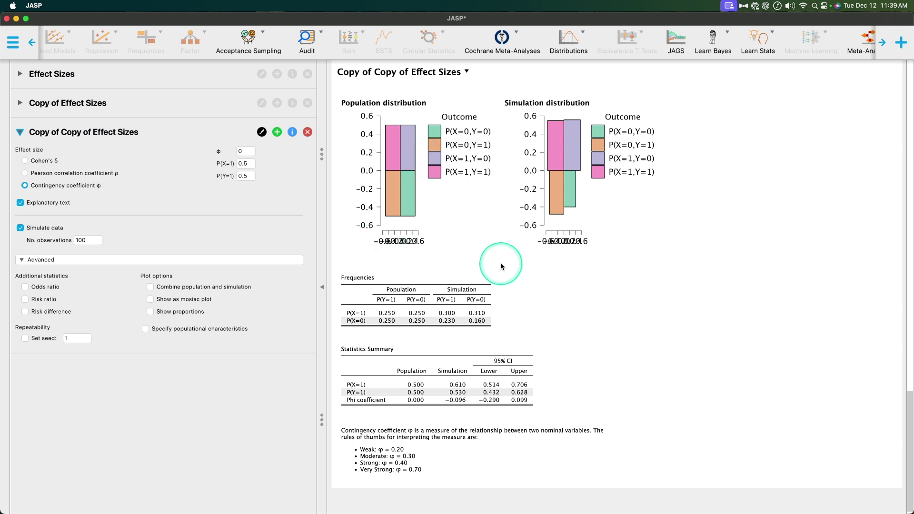
# Enlarge the population and simulation distribution plots of the contingency analysis until their axis labels are readable
pyautogui.moveTo(501, 265); pyautogui.dragTo(547, 296)
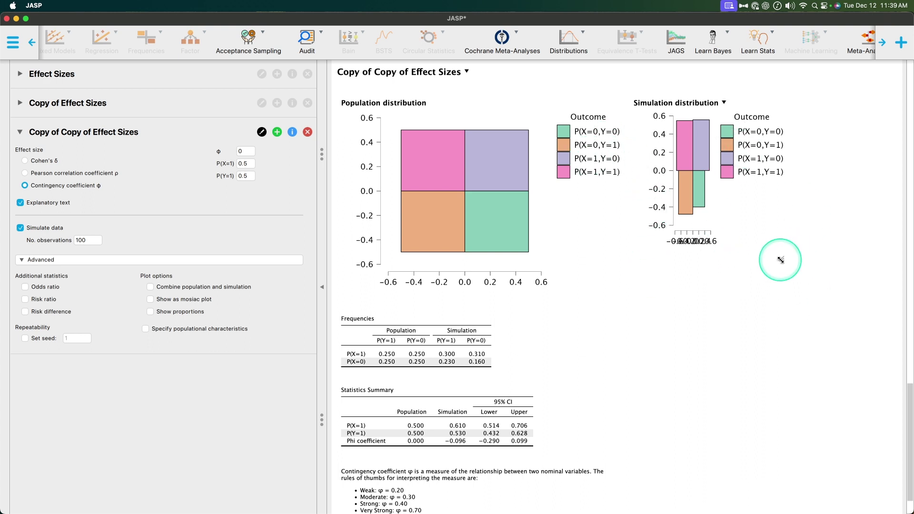
pyautogui.moveTo(780, 259); pyautogui.dragTo(799, 346)
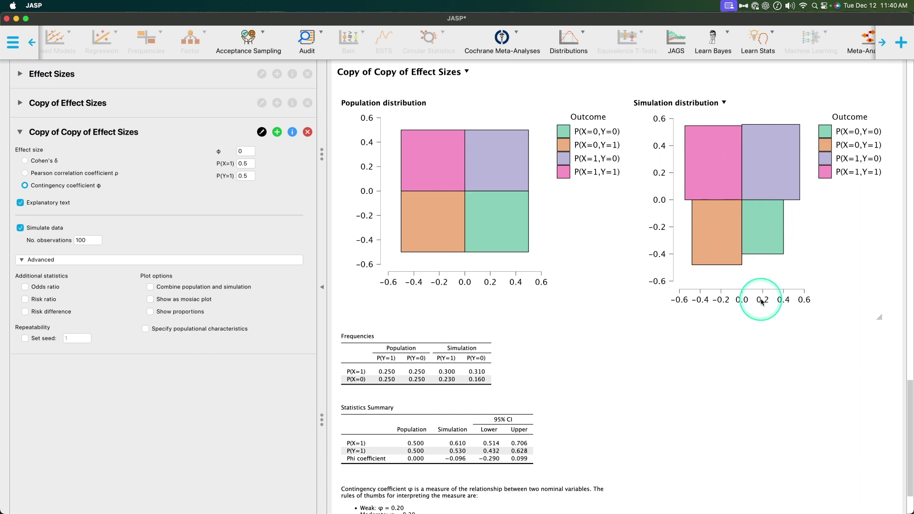
# Review the frequencies and statistics summary, and set the population contingency coefficient Φ to .4
pyautogui.scroll(-3, 640, 360)
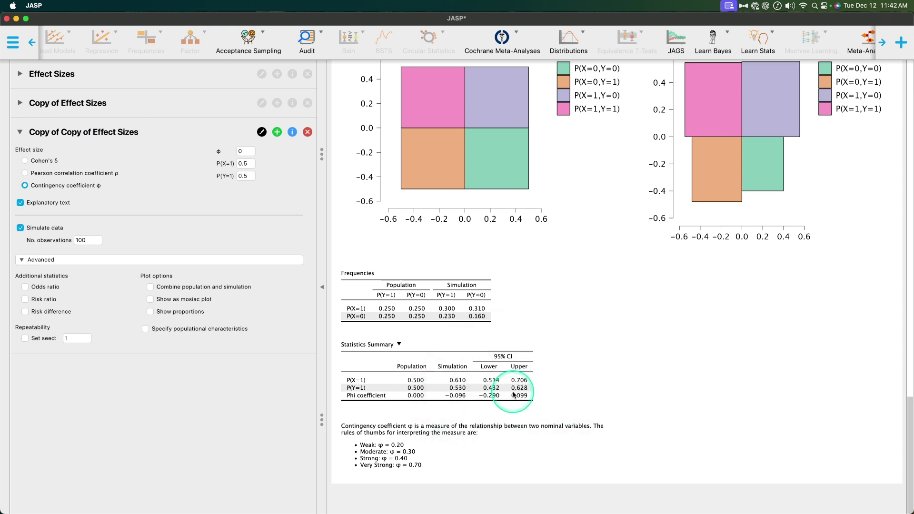
pyautogui.click(249, 153)
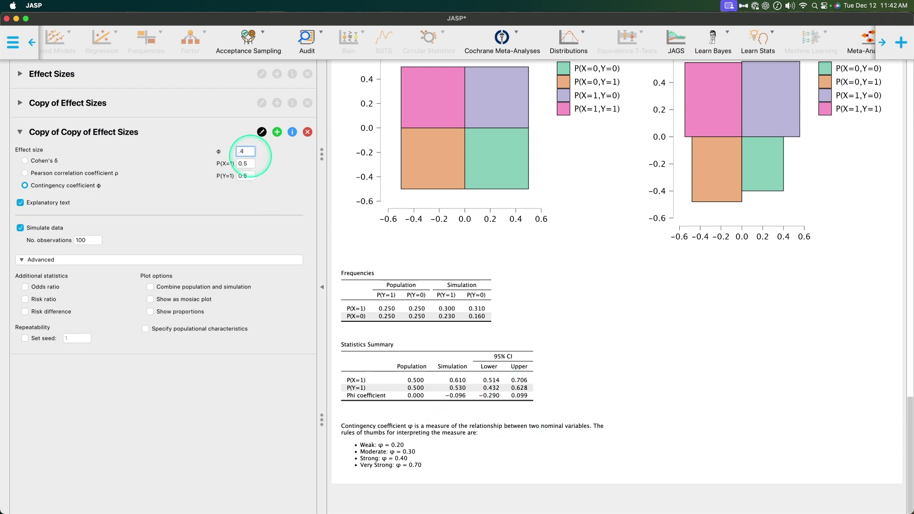
pyautogui.click(290, 165)
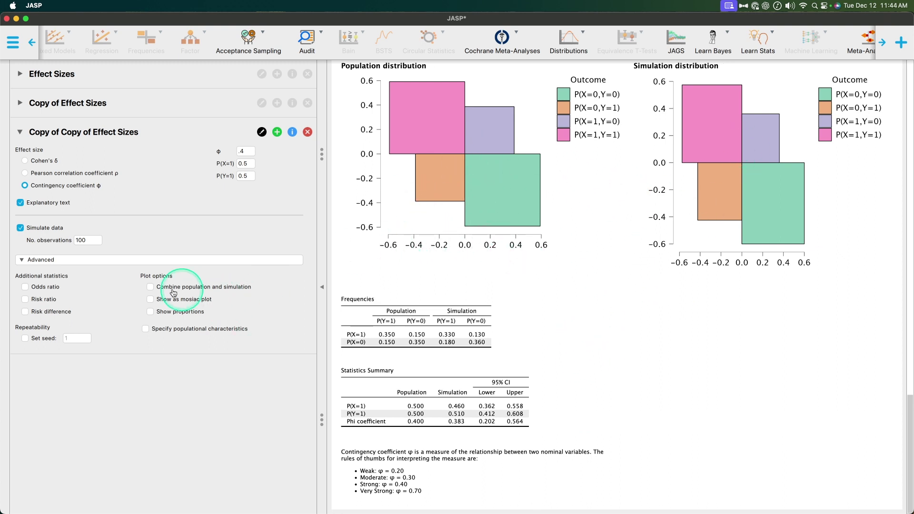
# Add Odds ratio, Risk ratio and Risk difference to the contingency analysis's additional statistics
pyautogui.click(45, 286)
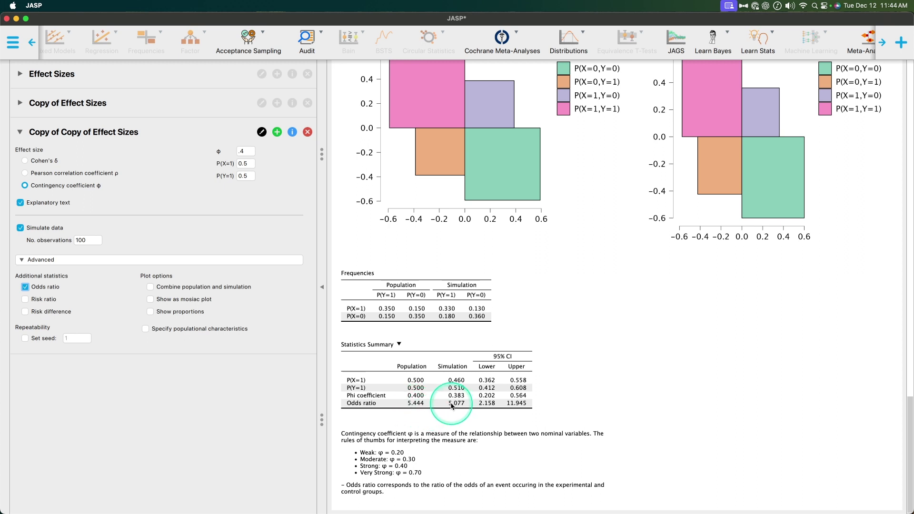
pyautogui.click(25, 299)
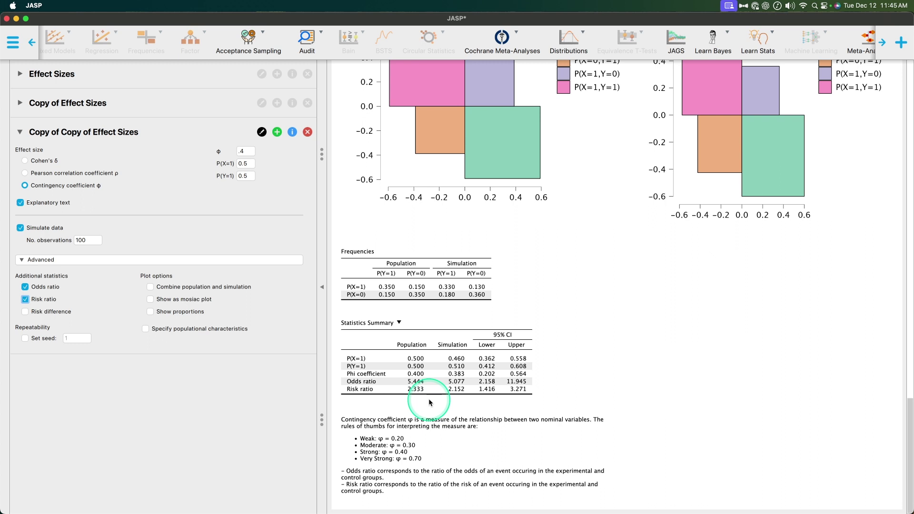
pyautogui.click(47, 312)
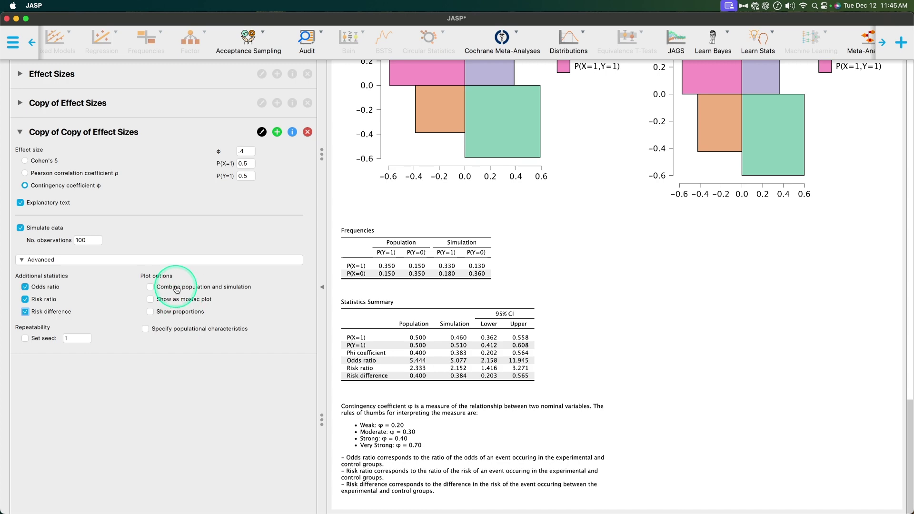
# Combine the contingency analysis's population and simulation plots and compare the overlaid areas with the tables
pyautogui.click(151, 286)
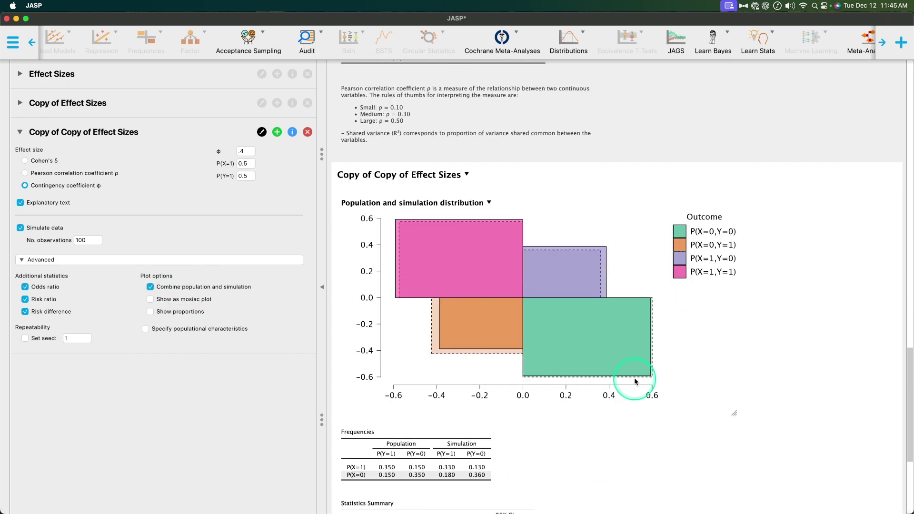
pyautogui.scroll(-1, 619, 388)
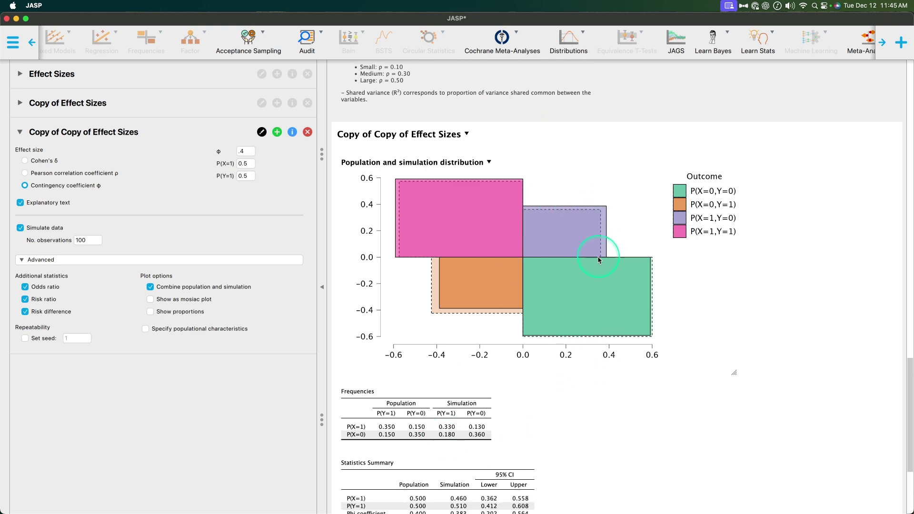
pyautogui.scroll(-6, 705, 295)
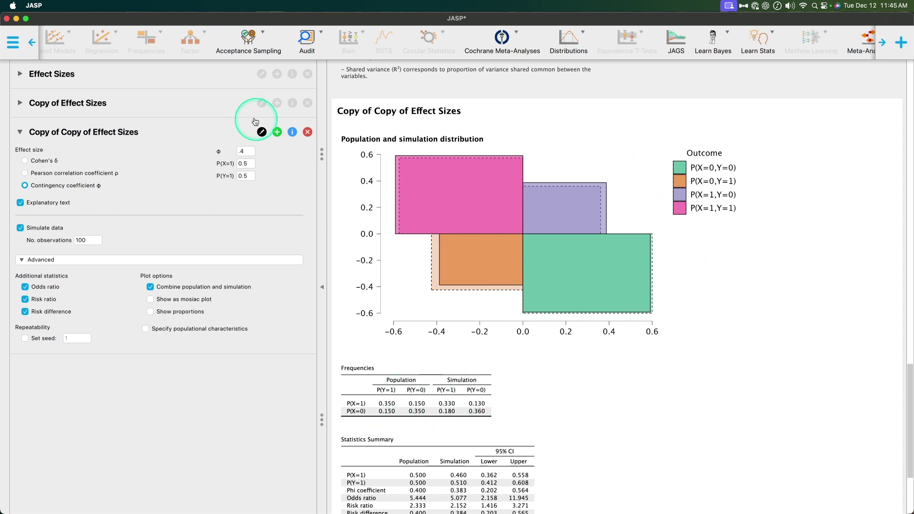
# Display the contingency distributions as mosaic plots, separate population from simulation, and enlarge both plots
pyautogui.click(282, 304)
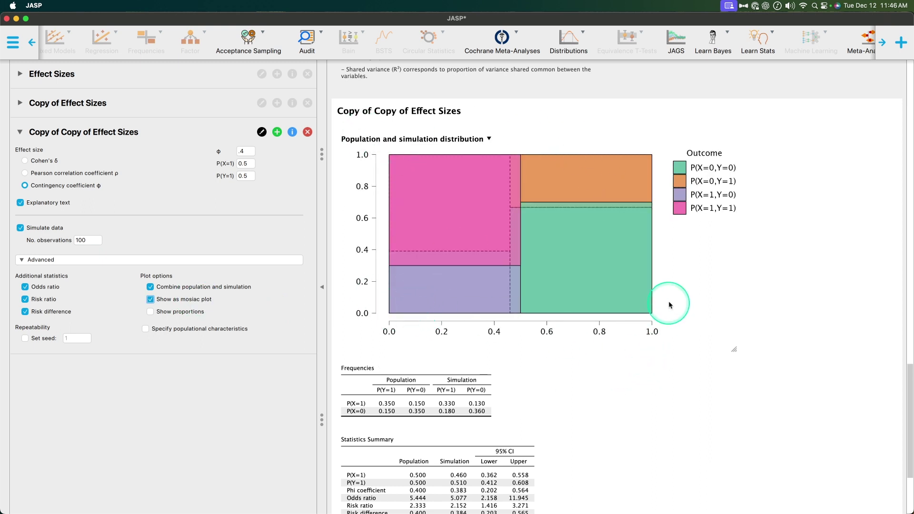
pyautogui.click(181, 287)
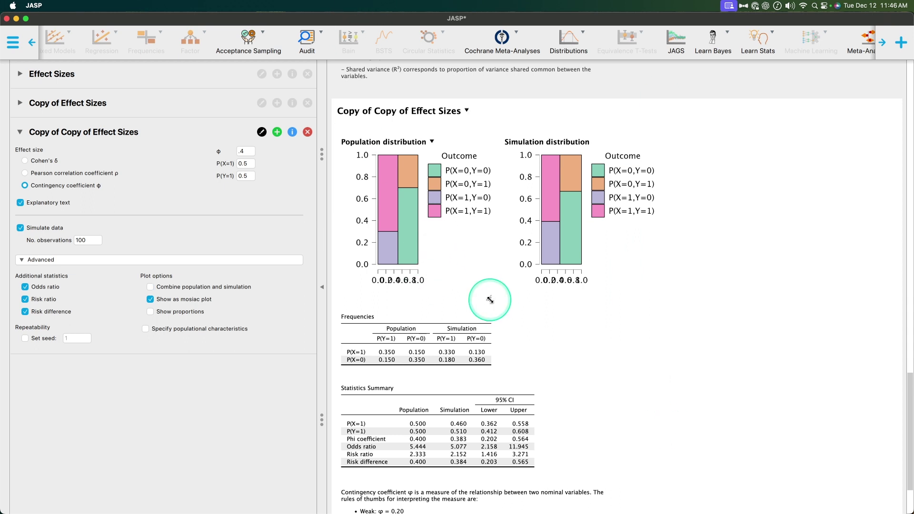
pyautogui.moveTo(488, 298); pyautogui.dragTo(867, 376)
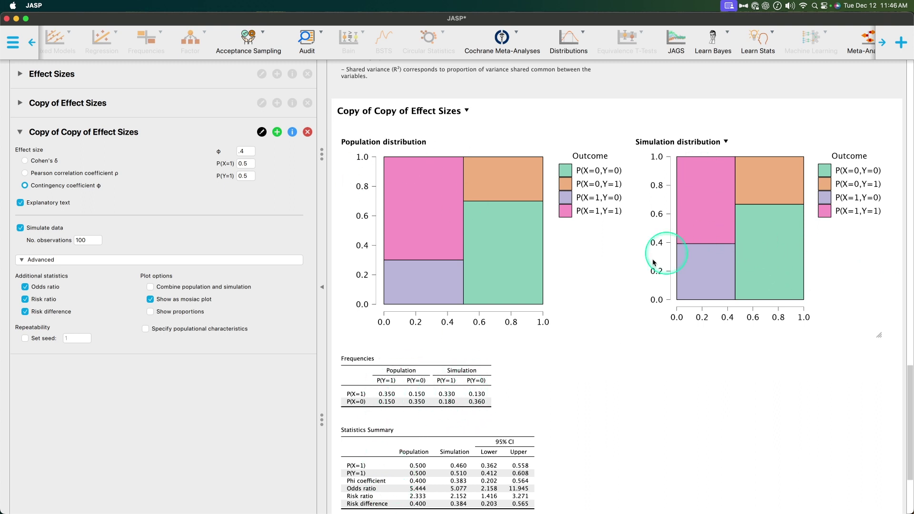
# Show the proportions inside the contingency plots and turn off the mosaic display
pyautogui.click(192, 311)
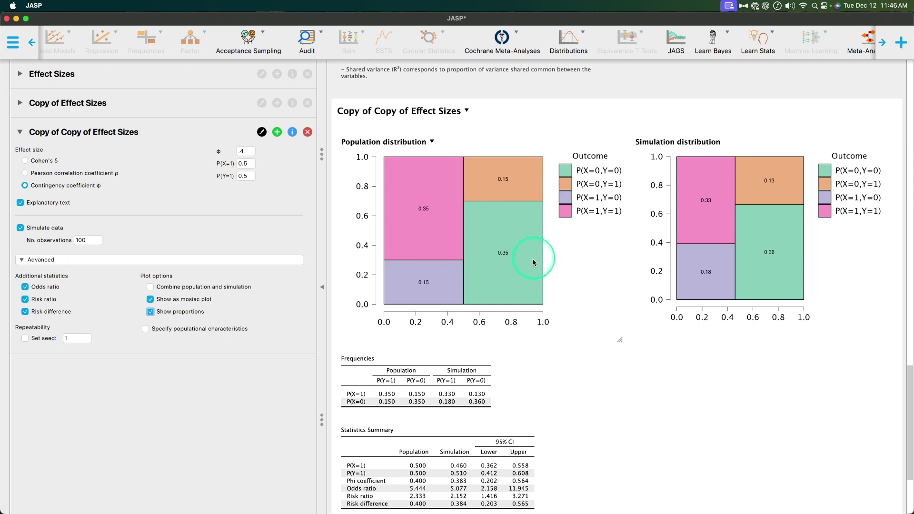
pyautogui.click(150, 299)
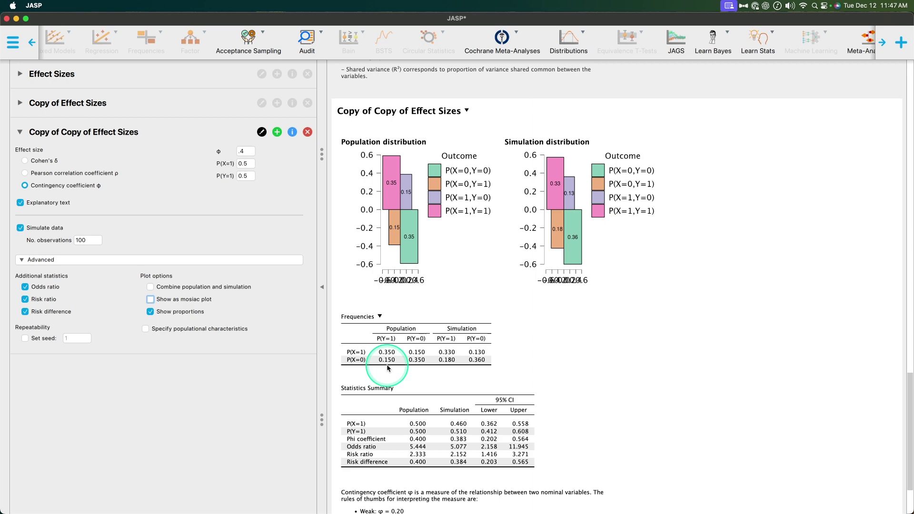
# Reopen the earlier Effect Sizes analyses above the contingency coefficient analysis
pyautogui.click(47, 74)
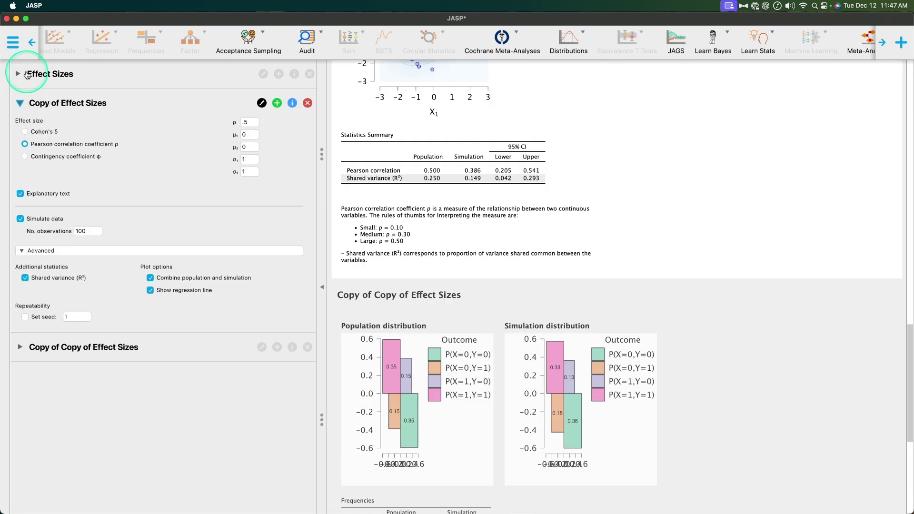